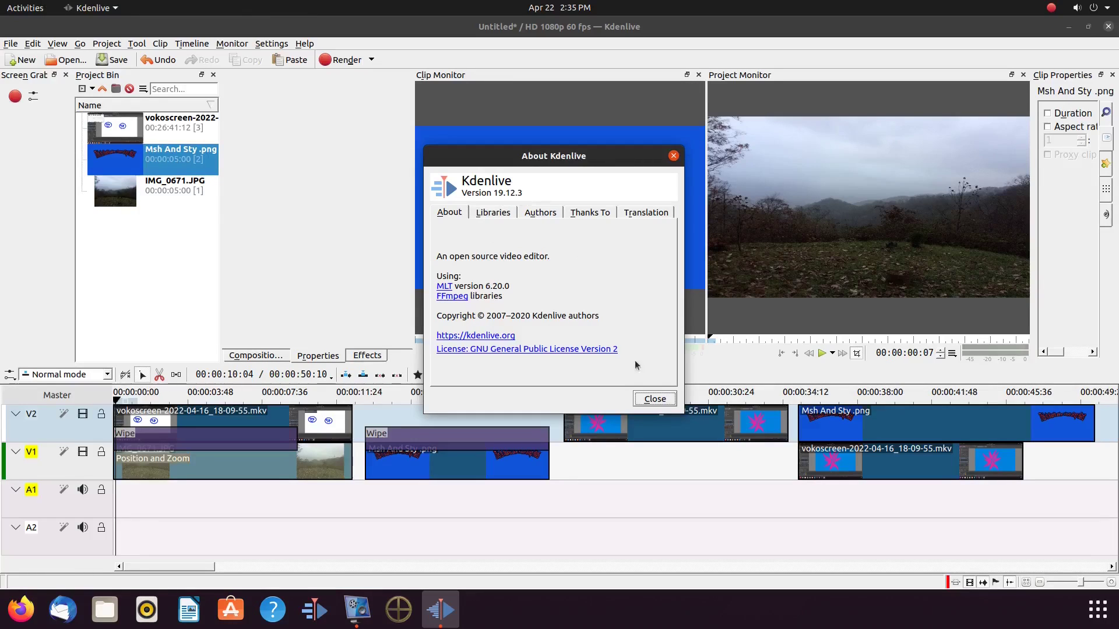
# Dismiss the About Kdenlive dialog to get back to the editor.
pyautogui.click(655, 399)
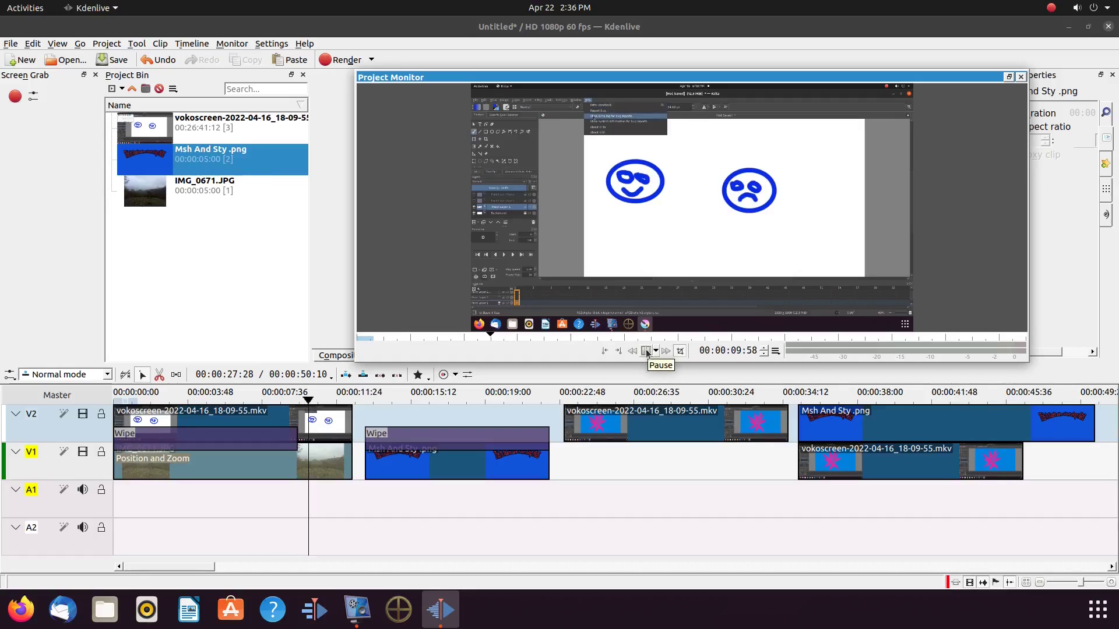
# Pause the wipe preview and jump the playhead to the blue title image near 00:00:13.
pyautogui.click(647, 353)
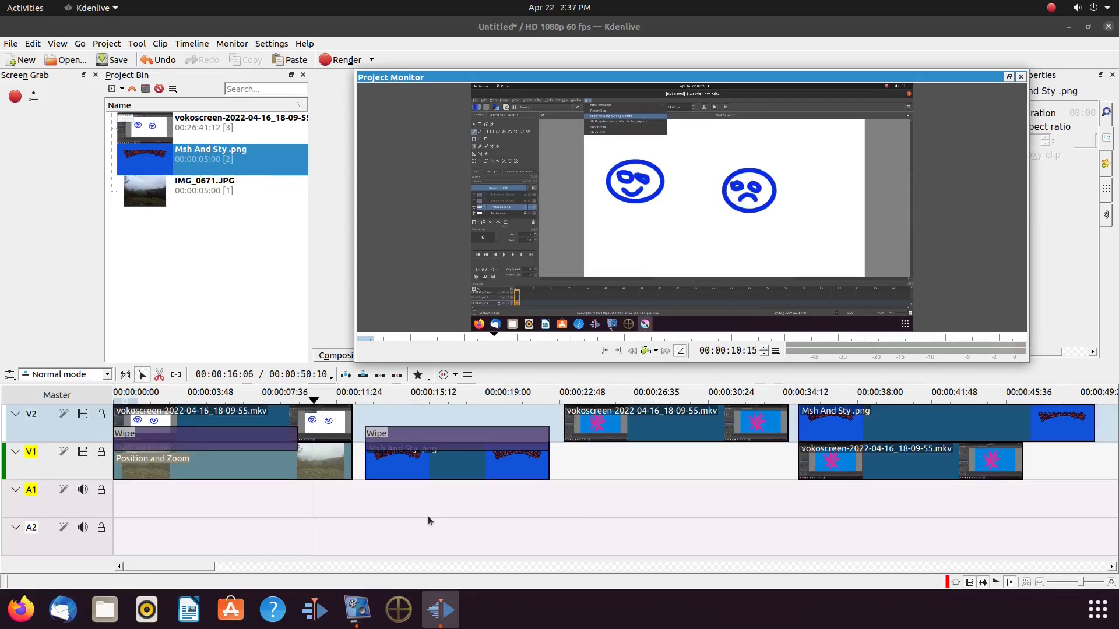
pyautogui.click(378, 495)
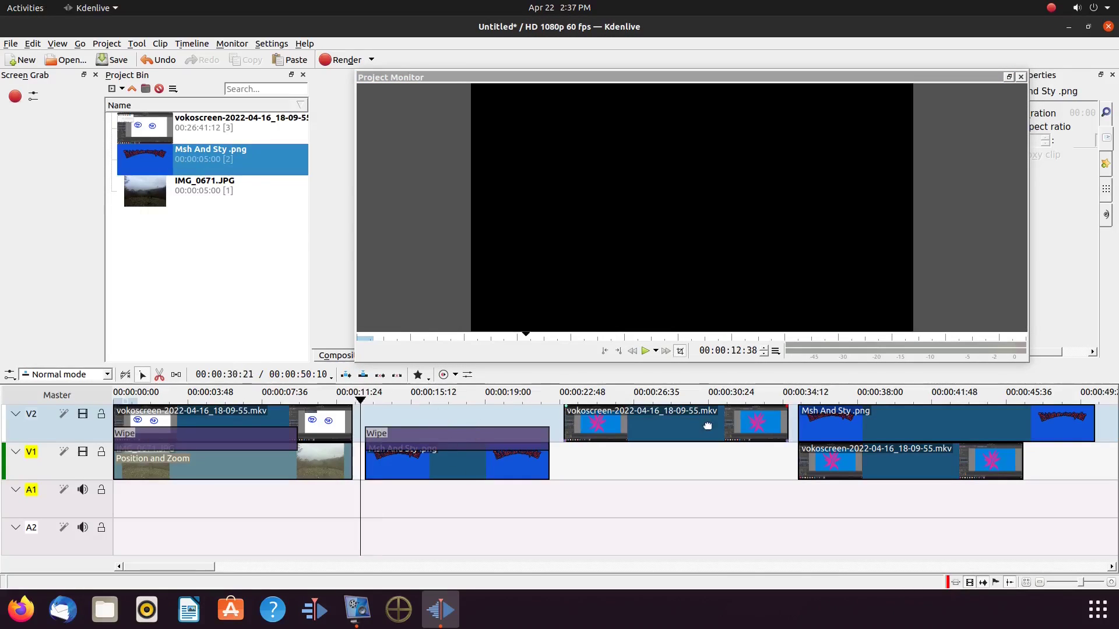
# Move the second vokoscreen clip on V2 to about 00:00:11:24, above the second Wipe, and play it.
pyautogui.moveTo(697, 425); pyautogui.dragTo(517, 418)
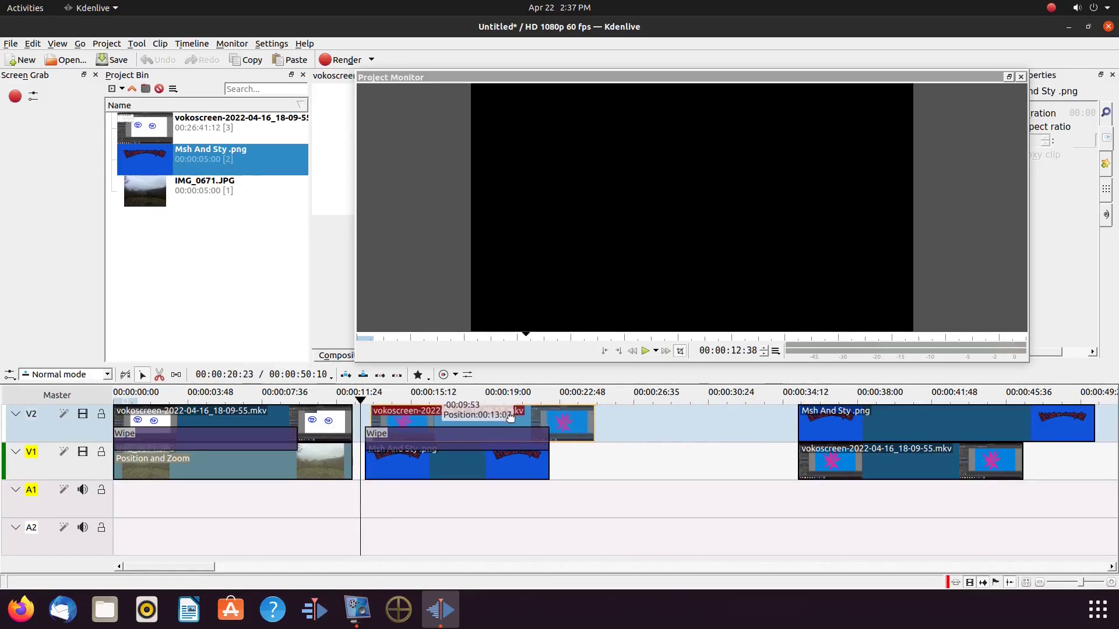
pyautogui.moveTo(517, 417); pyautogui.dragTo(508, 418)
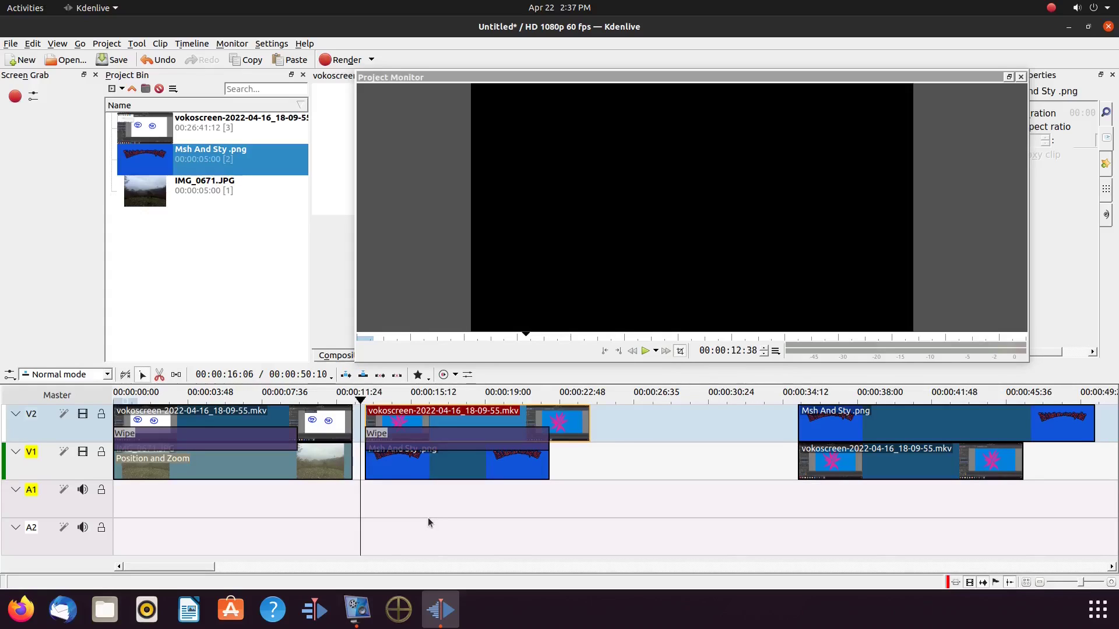
pyautogui.press('space')
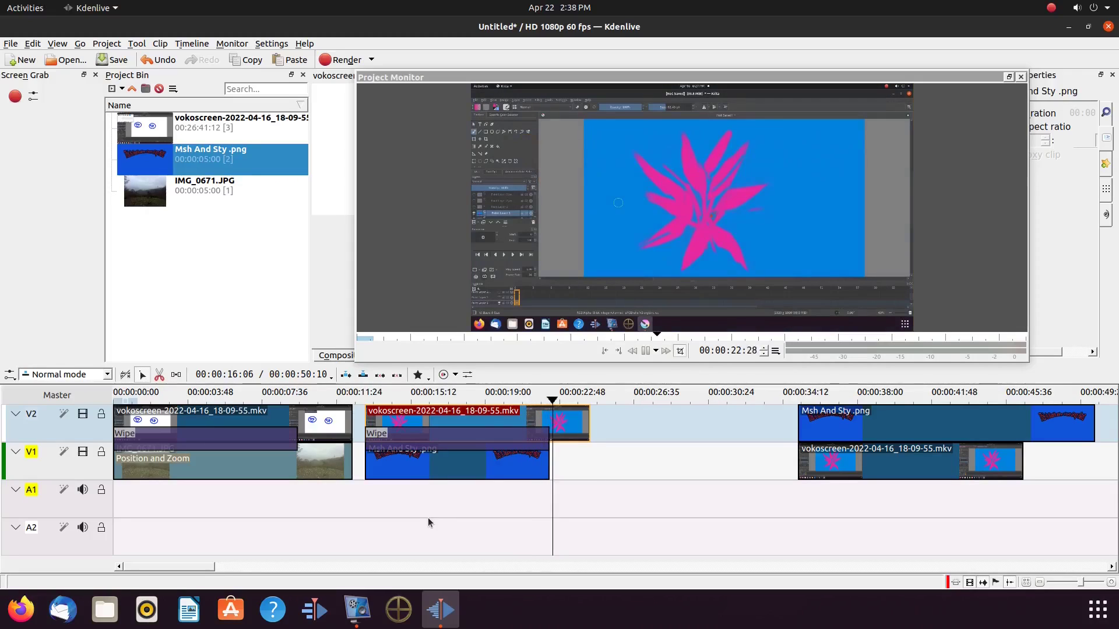
# Pause playback and select the Msh And Sty .png clip on V2.
pyautogui.press('space')
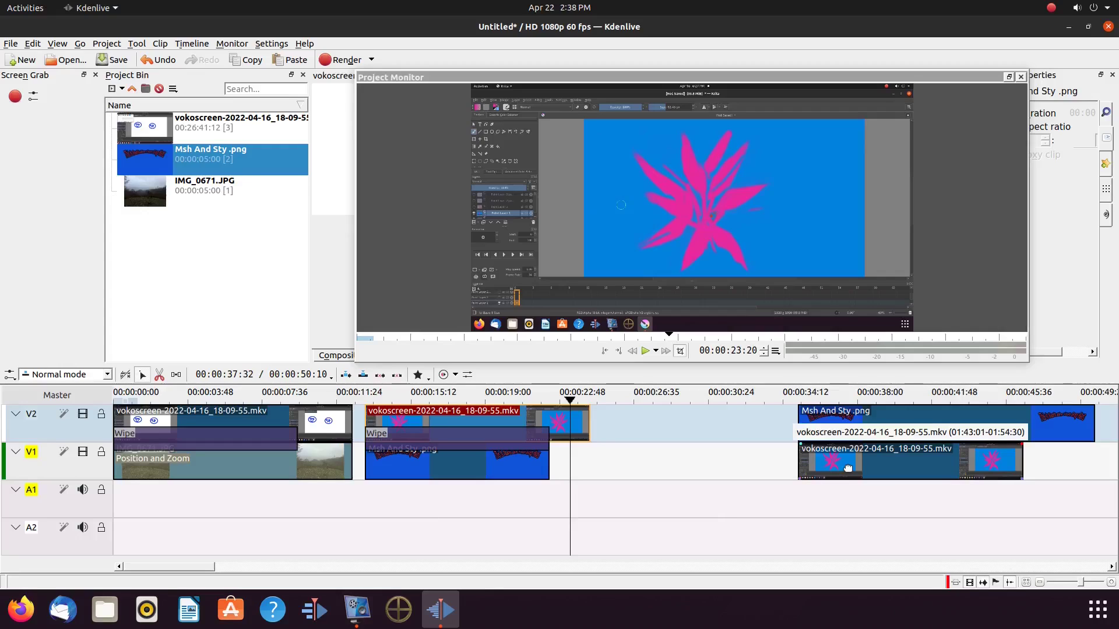
pyautogui.click(833, 434)
# Insert a Wipe composition from the Msh And Sty .png clip's context menu.
pyautogui.rightClick(834, 435)
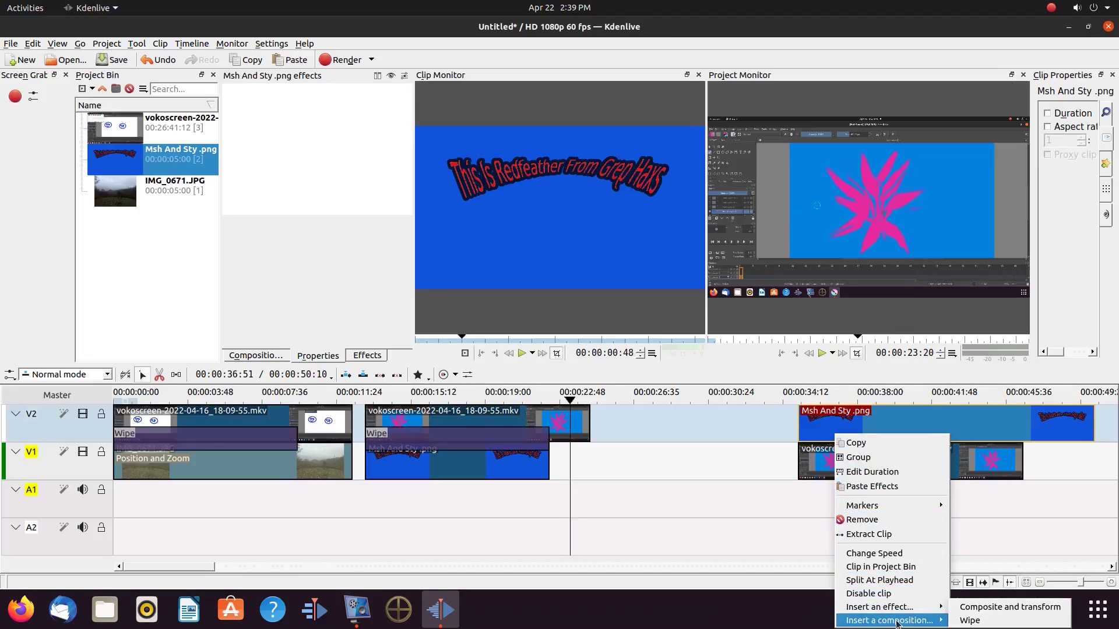
pyautogui.moveTo(888, 621)
pyautogui.click(967, 621)
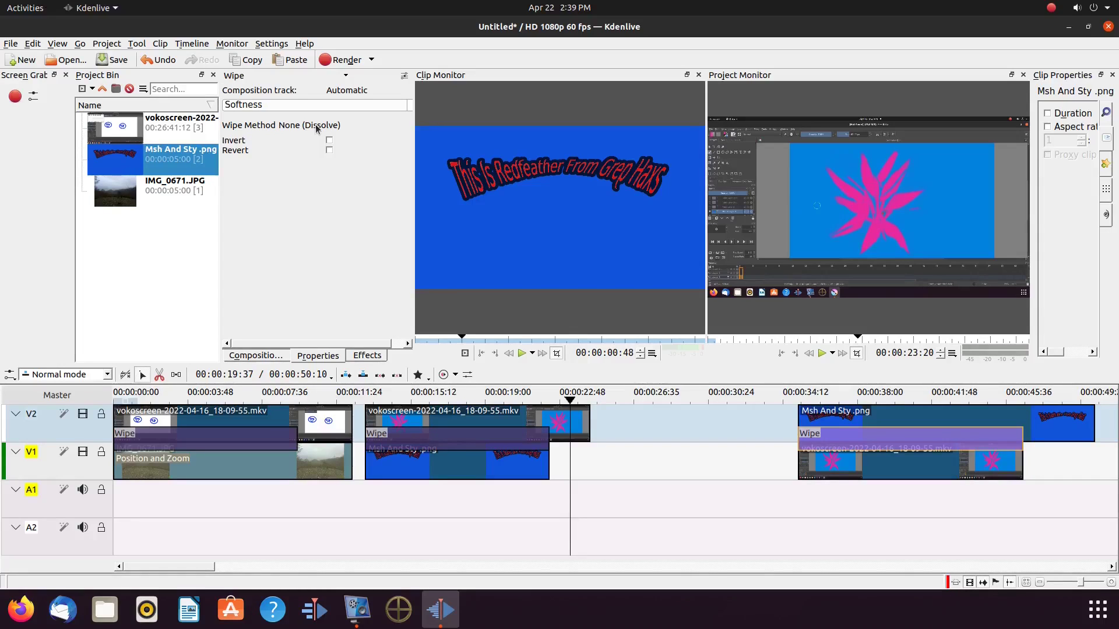
# Set the new Wipe's method to cloud.pgm and play the transition from its start.
pyautogui.click(316, 128)
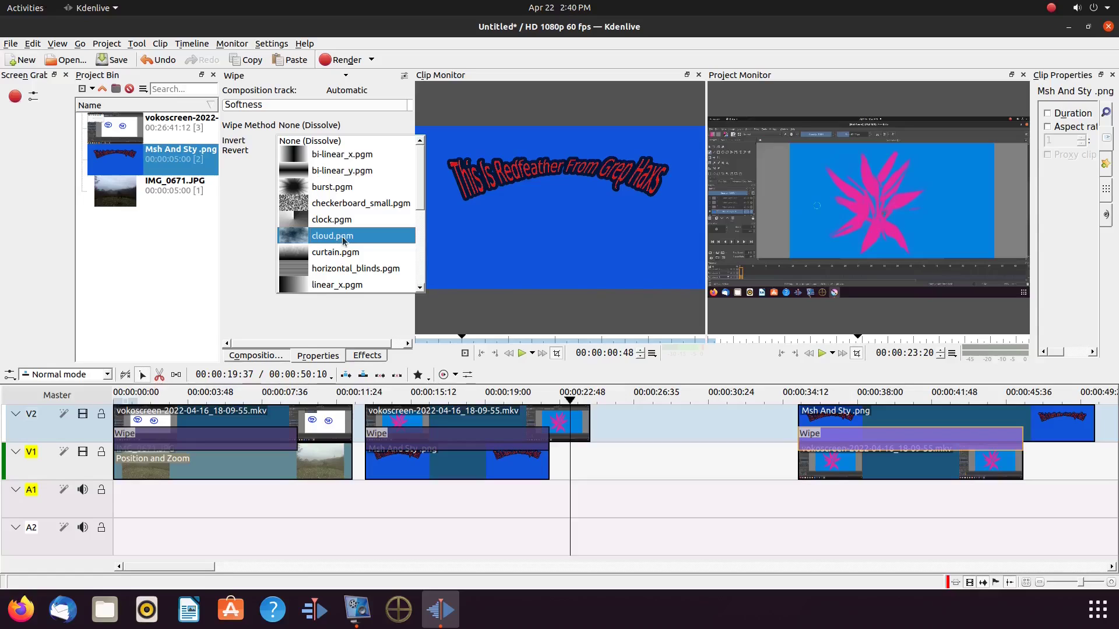
pyautogui.click(344, 239)
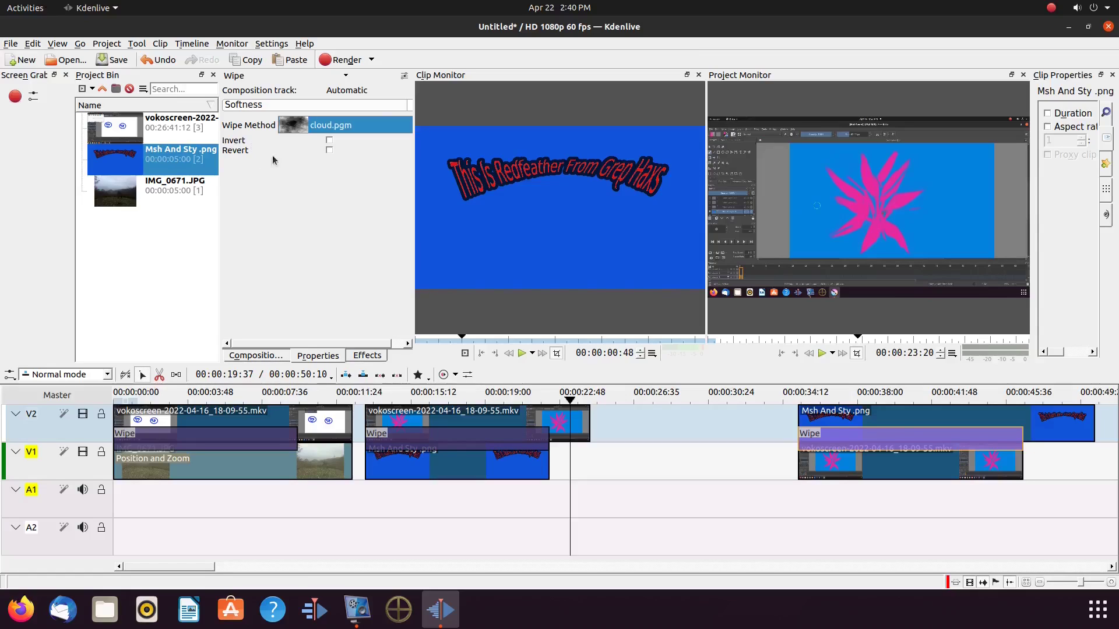
pyautogui.click(793, 494)
pyautogui.press('space')
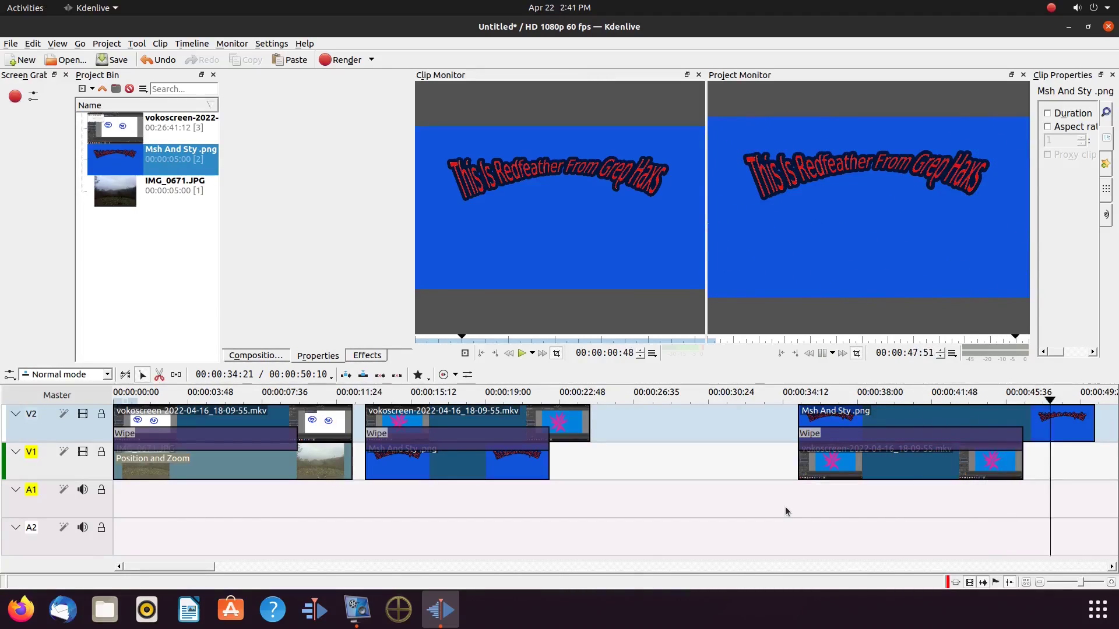
# Stop playback, enable Invert on the cloud Wipe, and replay the inverted transition.
pyautogui.press('space')
pyautogui.click(810, 494)
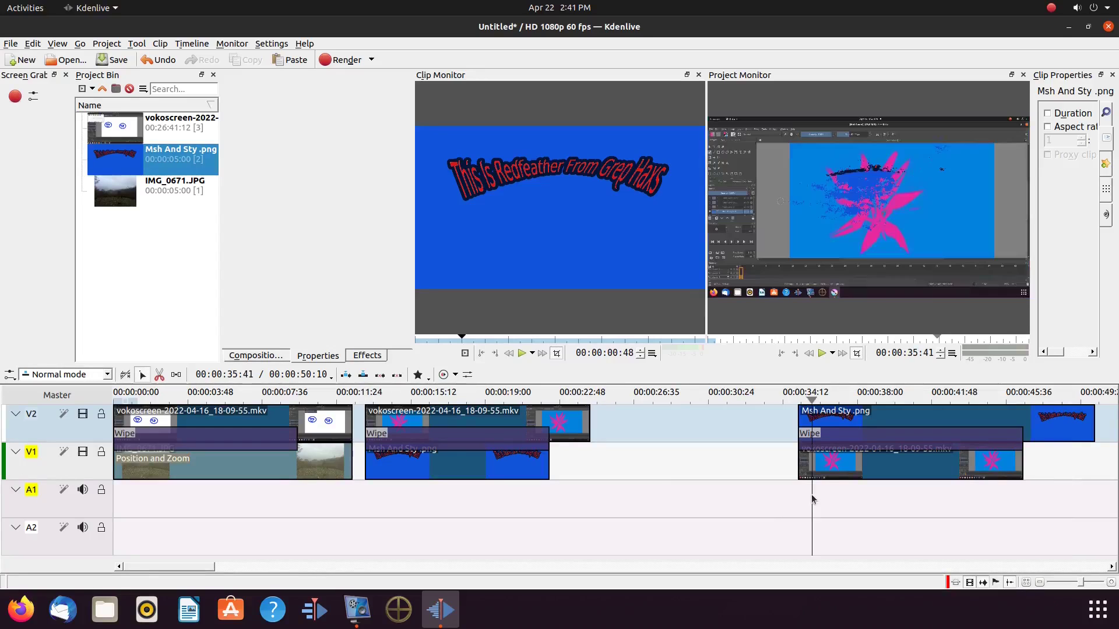
pyautogui.click(821, 435)
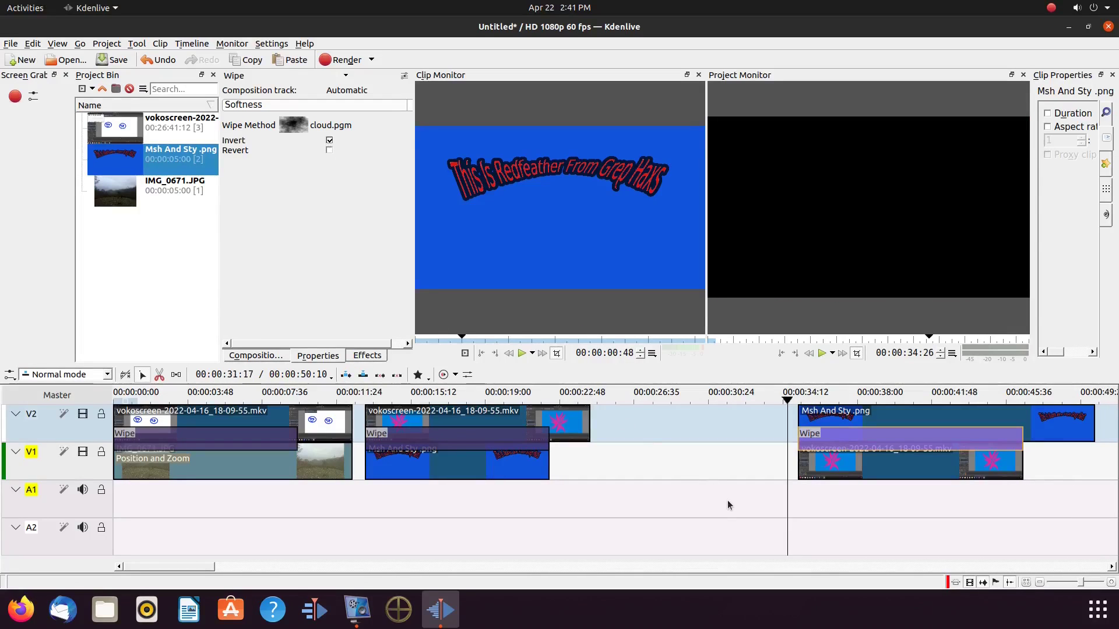
pyautogui.press('space')
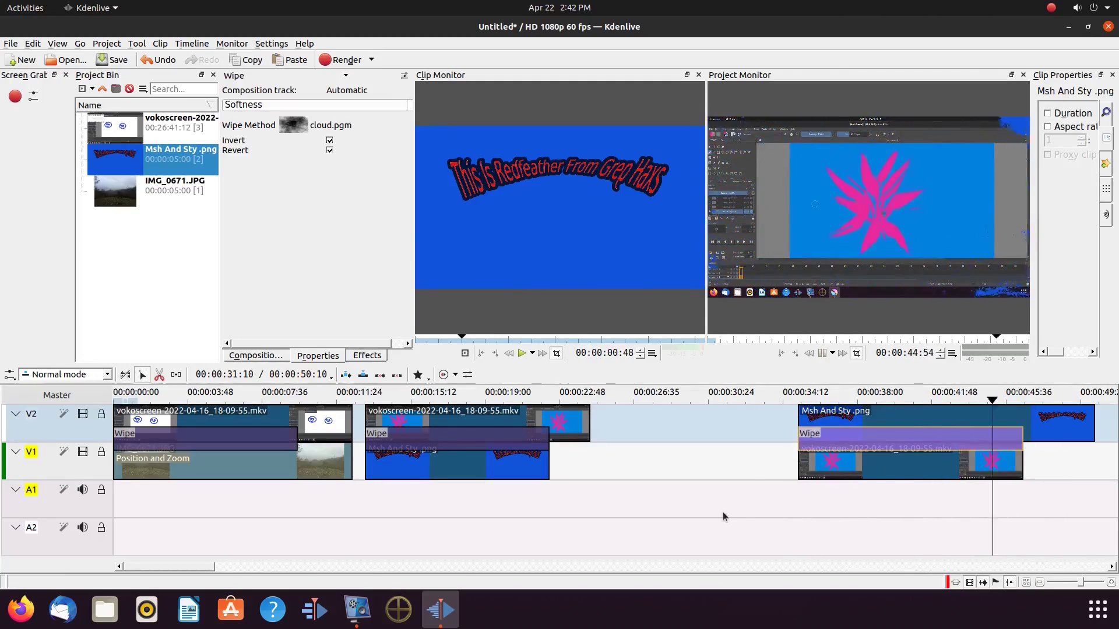
# Shift the Msh And Sty .png clip earlier, replay the timeline, and reselect the cloud Wipe.
pyautogui.hotkey('ctrl', 'z')
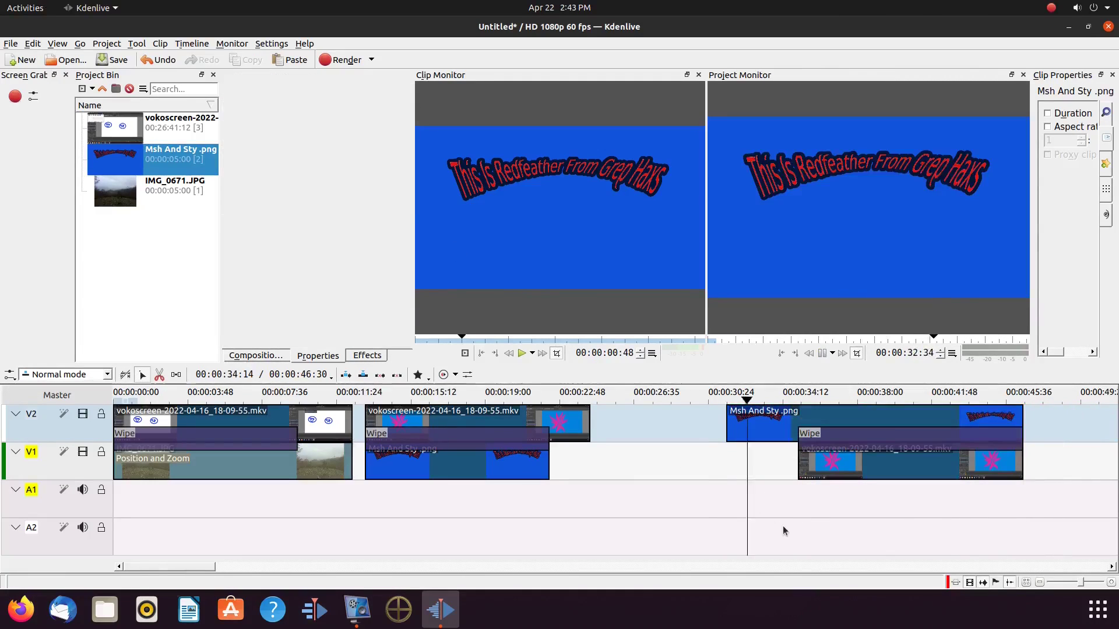
pyautogui.press('space')
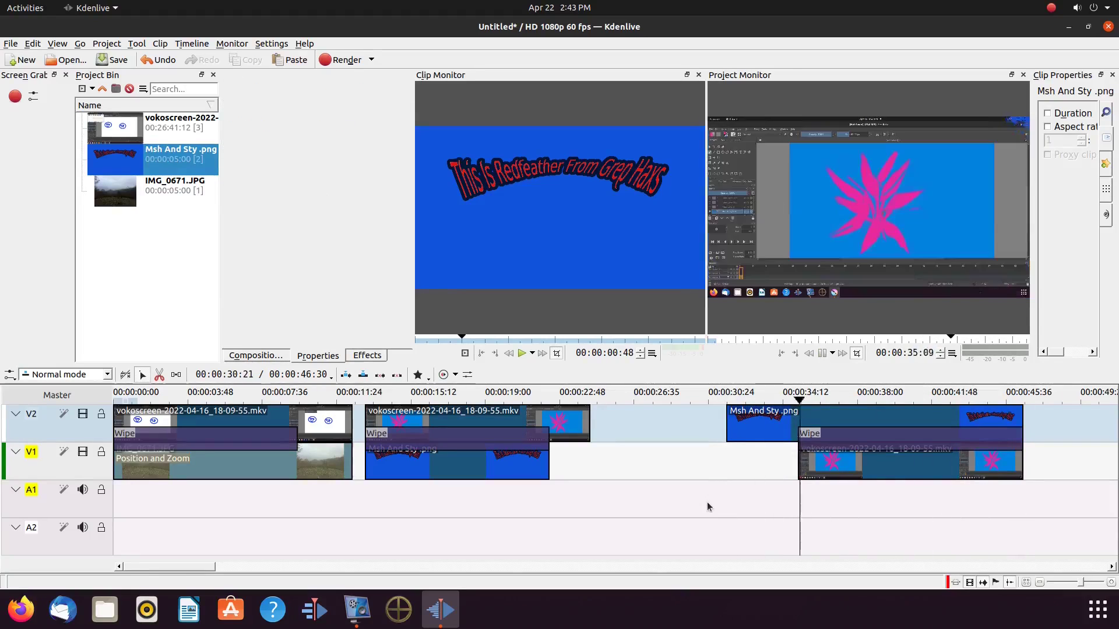
pyautogui.click(707, 507)
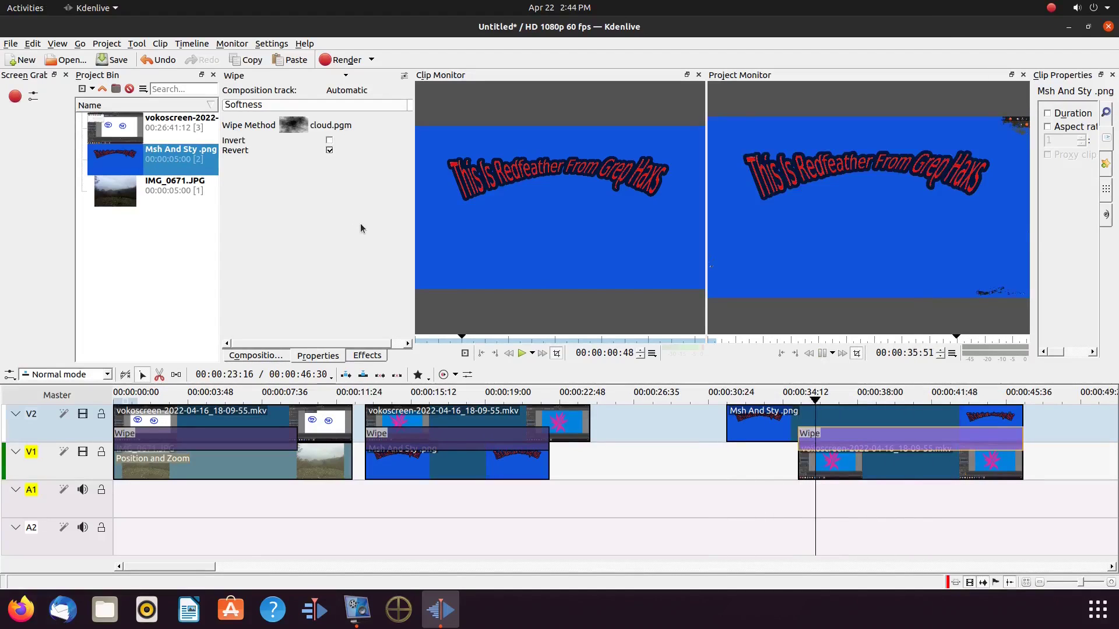